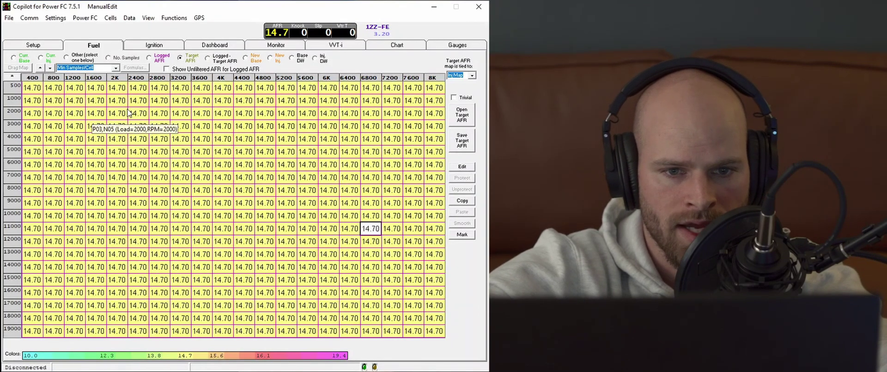
# Show the Target AFR map and inspect its flat 14.70 cells out to the 8K/19000 corner
pyautogui.click(189, 59)
pyautogui.moveTo(70, 92)
pyautogui.mouseDown()
pyautogui.moveTo(441, 298)
pyautogui.moveTo(452, 332)
pyautogui.mouseUp()
pyautogui.click(419, 323)
pyautogui.click(434, 331)
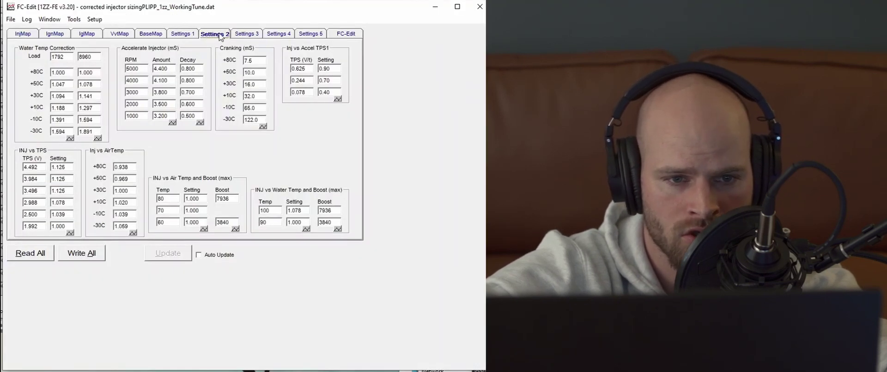
# View FC-Edit's injector map as correction factors, then as AF ratios, and select its grid
pyautogui.click(21, 37)
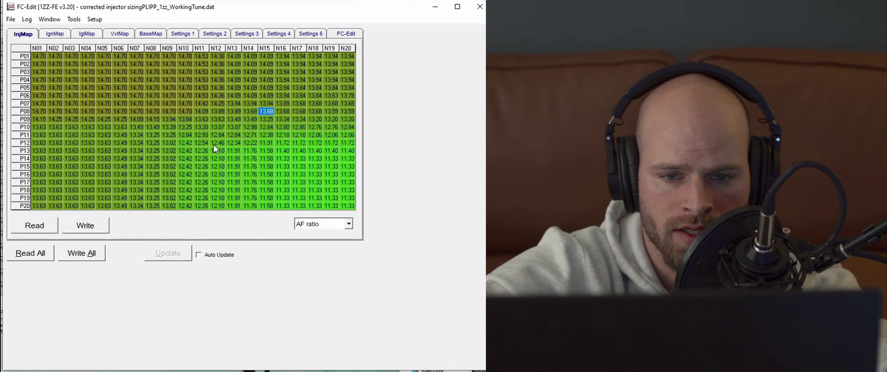
pyautogui.click(349, 224)
pyautogui.click(342, 237)
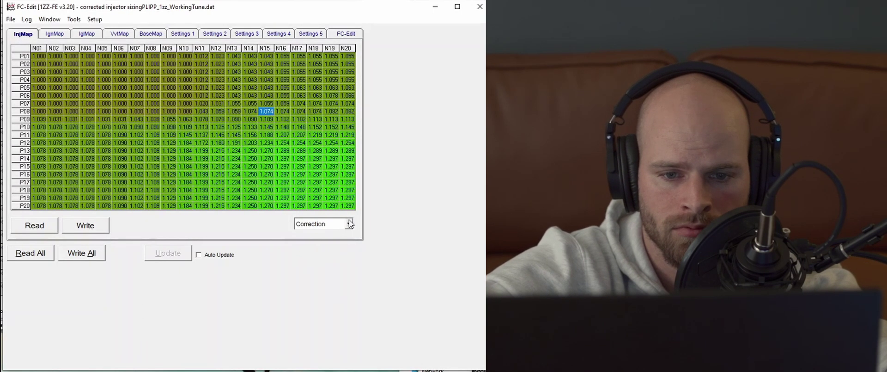
pyautogui.click(350, 224)
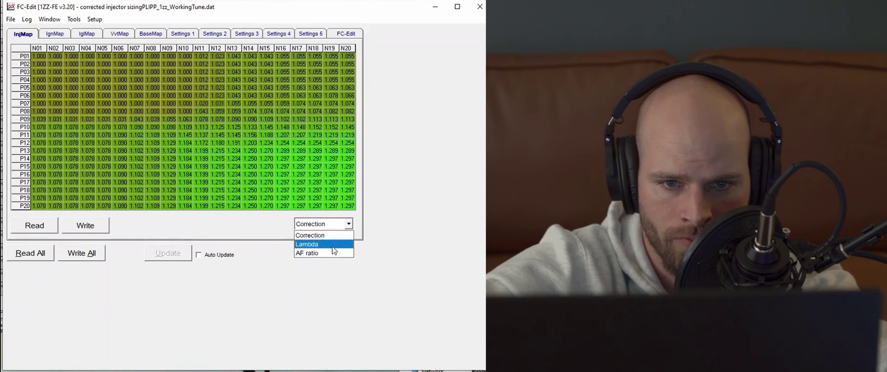
pyautogui.click(324, 250)
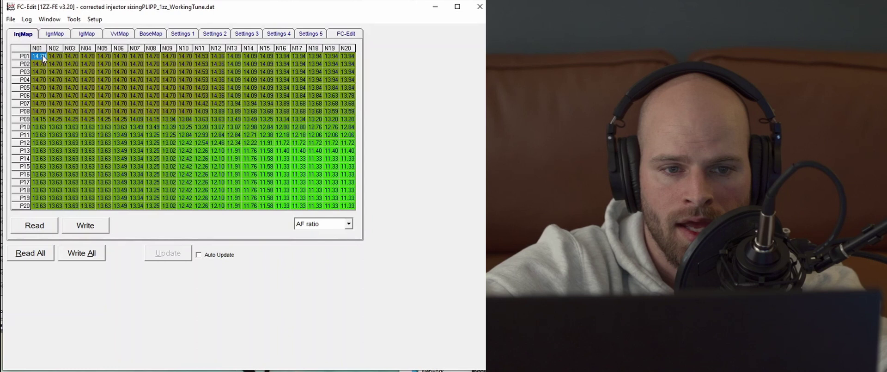
pyautogui.moveTo(43, 58); pyautogui.dragTo(379, 224)
pyautogui.click(56, 93)
# Back in Copilot, inspect the 2800/5000 and 3600/6000 Target AFR cells
pyautogui.hotkey('alt', 'Tab')
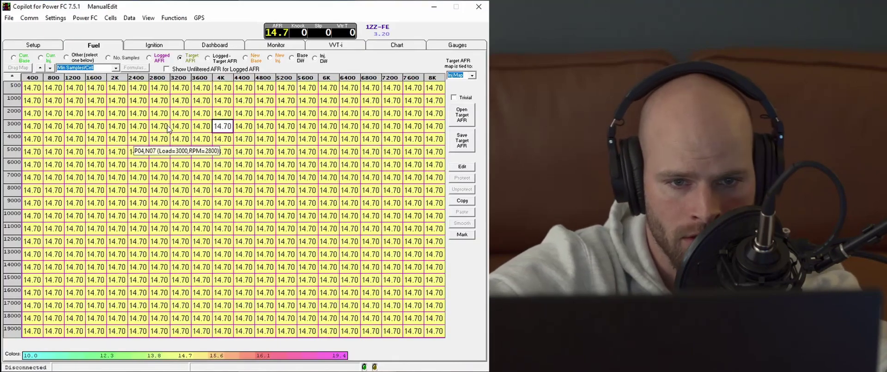
pyautogui.click(165, 153)
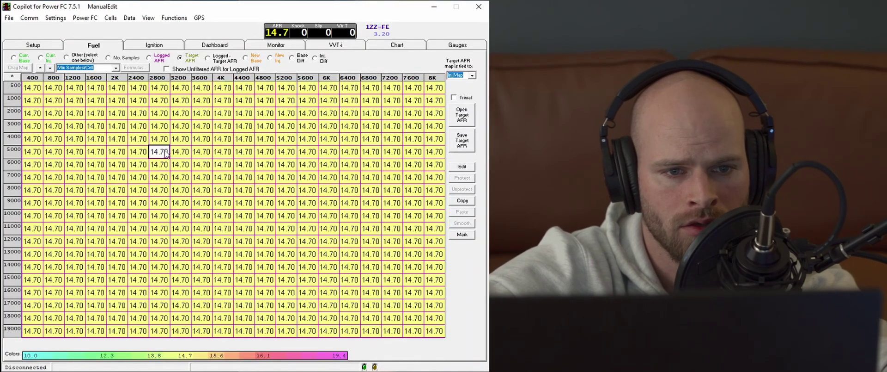
pyautogui.click(204, 167)
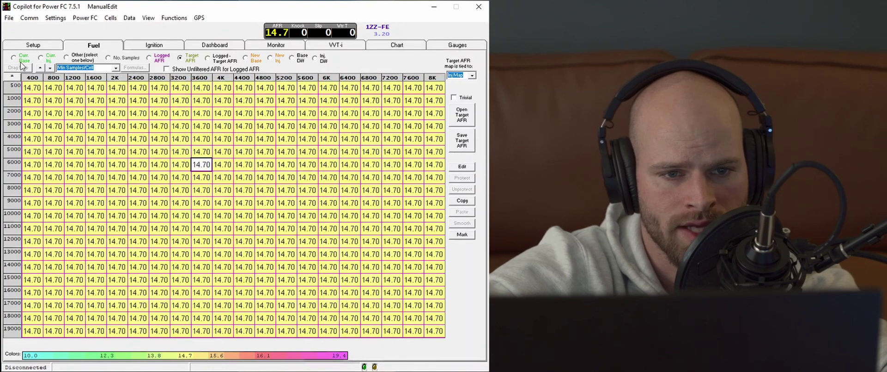
# Display the current injector map and copy the whole grid
pyautogui.click(51, 59)
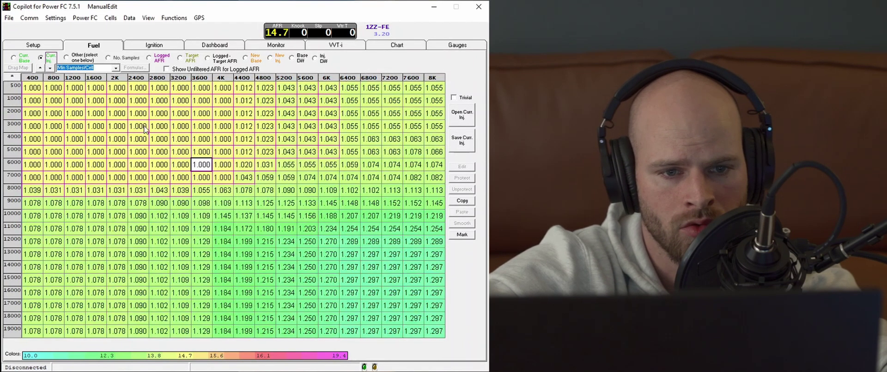
pyautogui.click(222, 190)
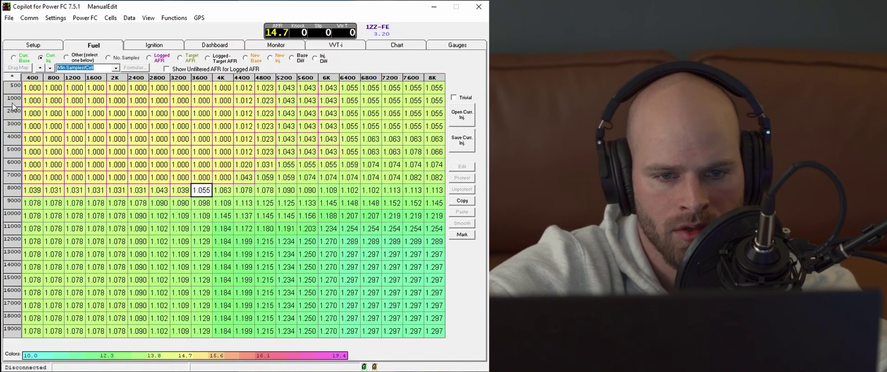
pyautogui.moveTo(22, 88); pyautogui.dragTo(488, 356)
pyautogui.click(163, 151)
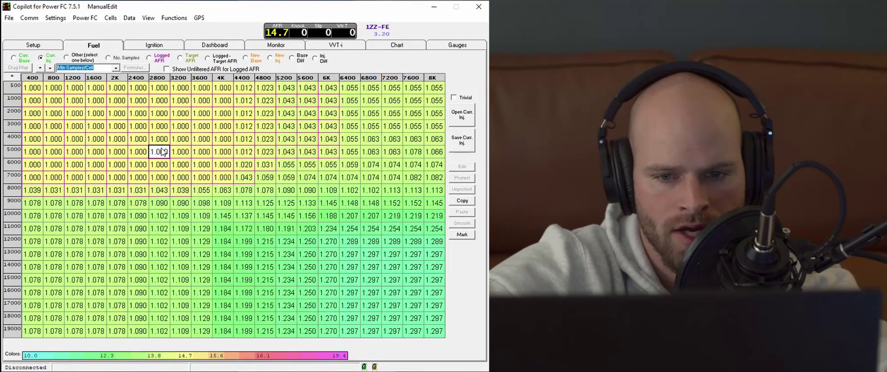
pyautogui.moveTo(33, 90)
pyautogui.mouseDown()
pyautogui.moveTo(398, 245)
pyautogui.moveTo(456, 335)
pyautogui.mouseUp()
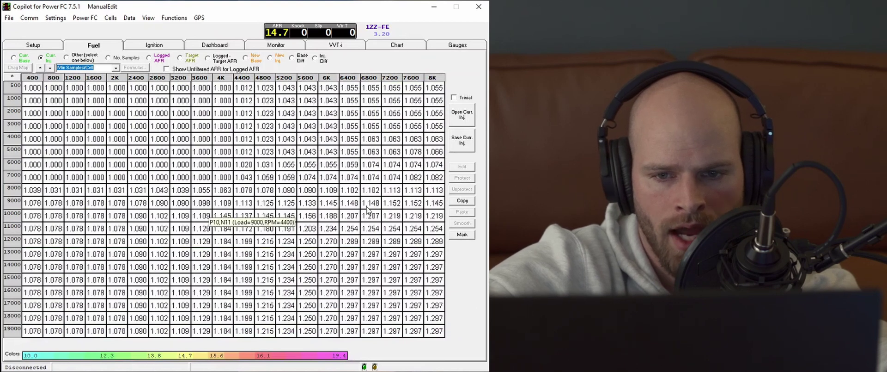
pyautogui.click(468, 202)
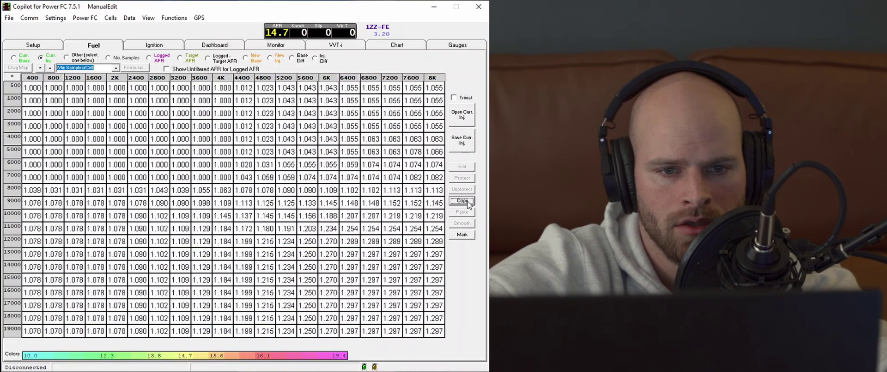
# Paste the copied injector values into the Target AFR map and confirm the overwrite
pyautogui.click(182, 59)
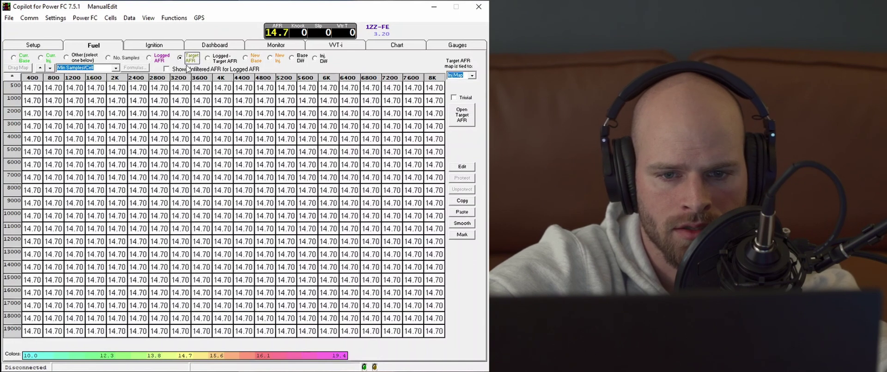
pyautogui.click(462, 211)
pyautogui.moveTo(477, 224)
pyautogui.mouseDown()
pyautogui.moveTo(330, 207)
pyautogui.moveTo(274, 169)
pyautogui.mouseUp()
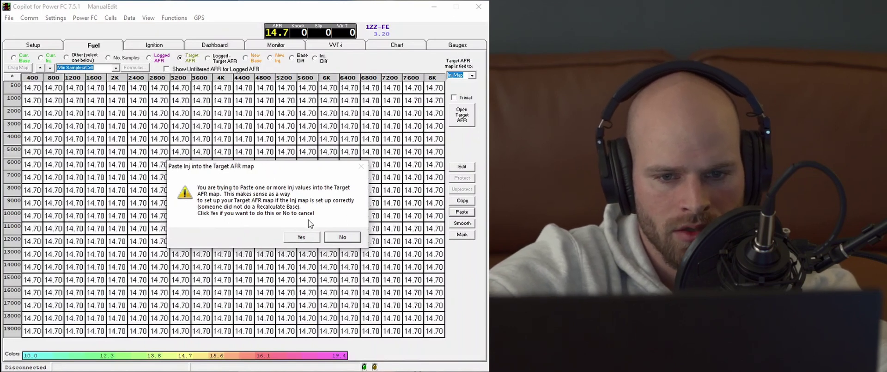
pyautogui.click(308, 236)
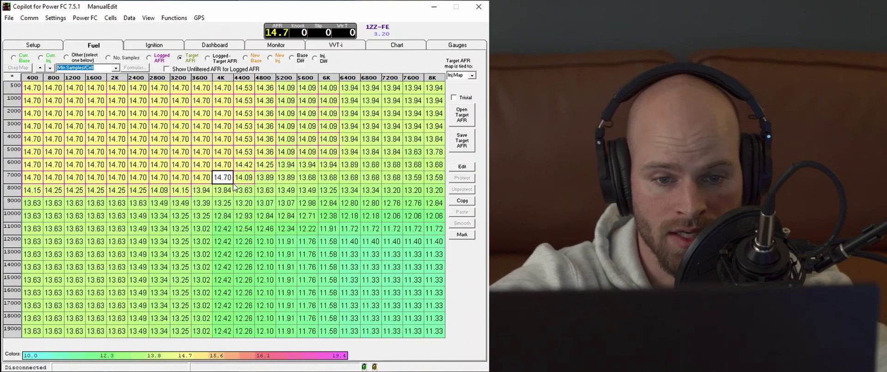
# Set the 7200–8K rpm by 16000–19000 load block of target cells to 11.33
pyautogui.click(244, 241)
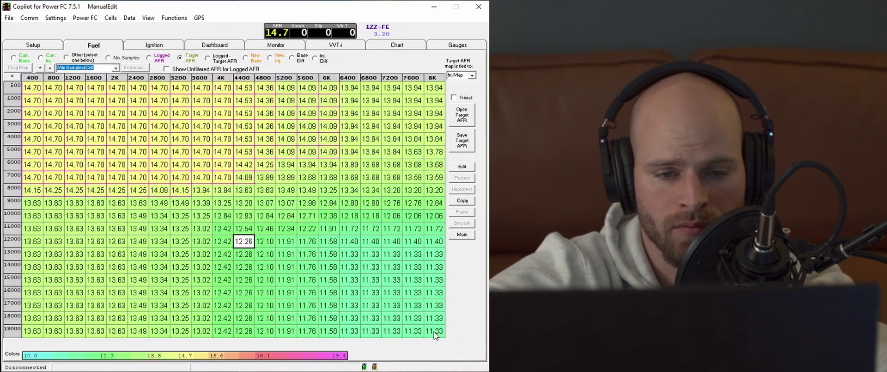
pyautogui.click(434, 331)
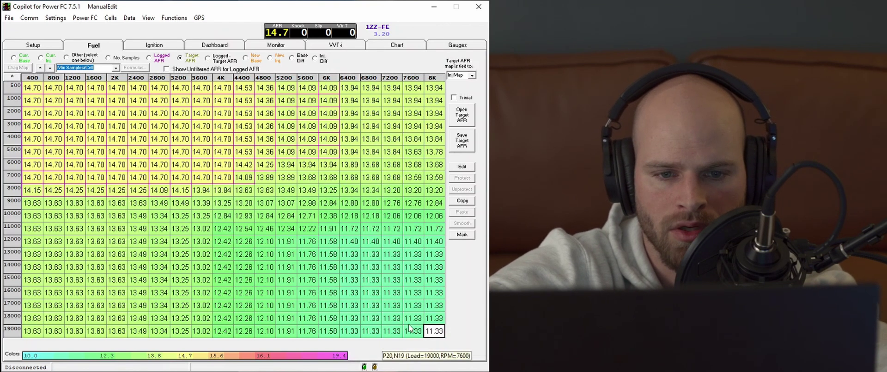
pyautogui.click(371, 280)
pyautogui.click(372, 292)
pyautogui.click(374, 280)
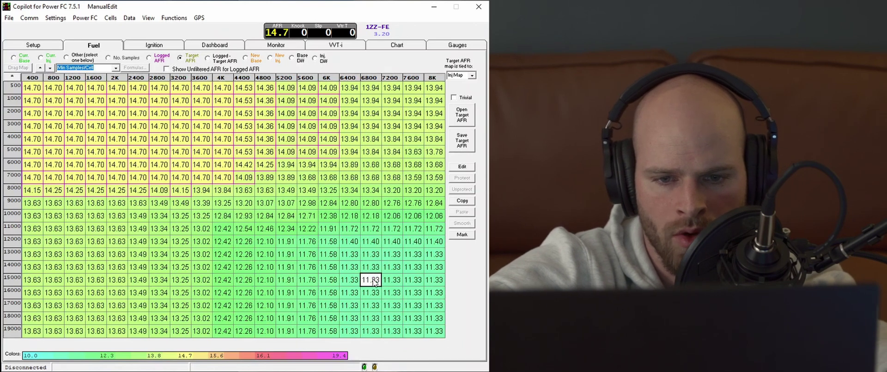
pyautogui.moveTo(435, 330)
pyautogui.mouseDown()
pyautogui.moveTo(388, 279)
pyautogui.moveTo(388, 297)
pyautogui.mouseUp()
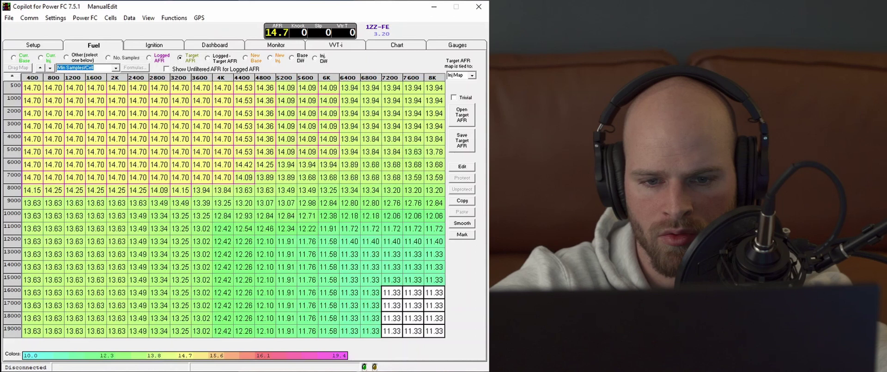
pyautogui.write('11.33')
pyautogui.press('Return')
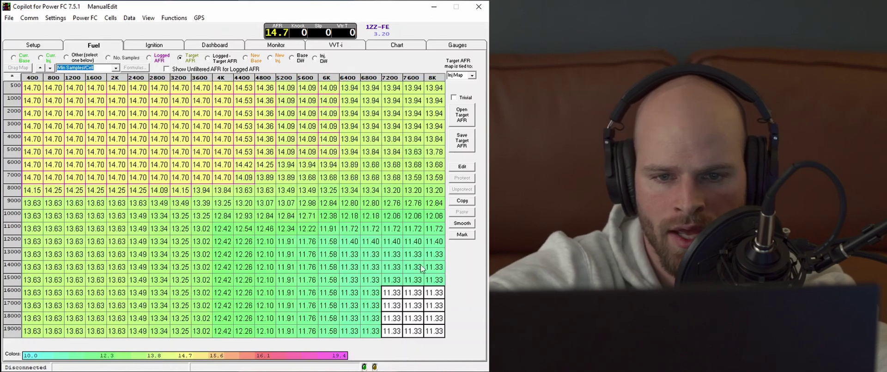
pyautogui.click(462, 166)
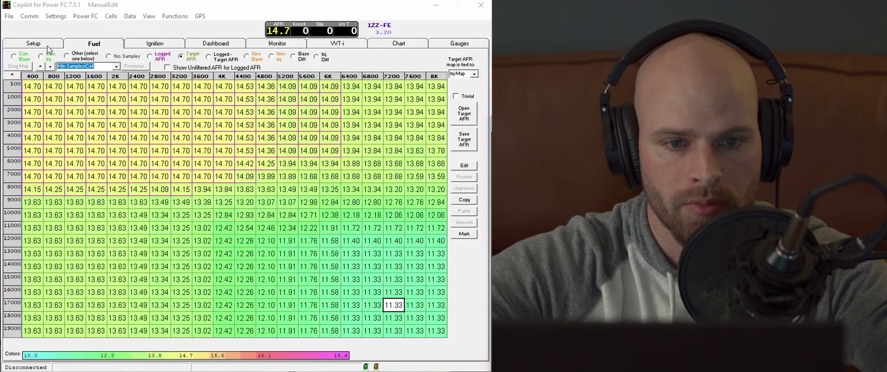
# Go to the auto-tune Setup page
pyautogui.click(47, 45)
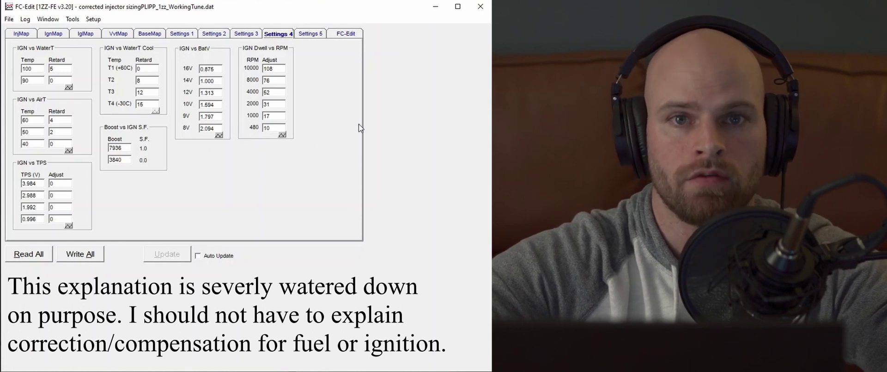
# Minimise FC-Edit and check the Water Temp minimum of 160 and the Air Temp maximum
pyautogui.click(436, 9)
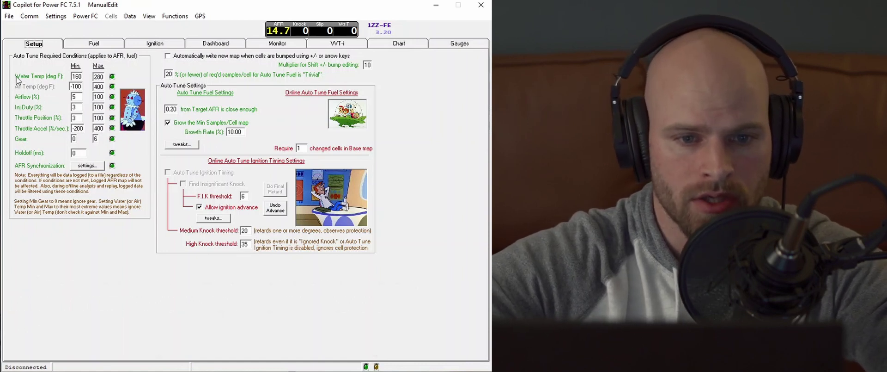
pyautogui.moveTo(72, 76); pyautogui.dragTo(104, 79)
pyautogui.click(104, 79)
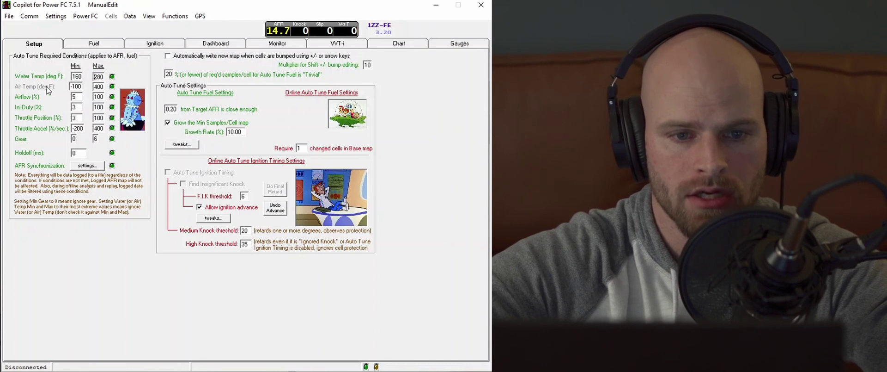
pyautogui.press('Tab')
pyautogui.press('Tab')
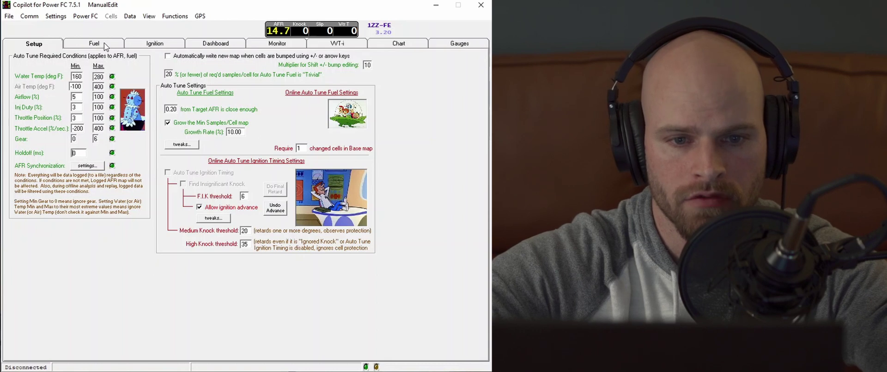
# Show the Min Samples/Cell map and review its counts, e.g. 88 at load 500, 1600 rpm
pyautogui.click(106, 46)
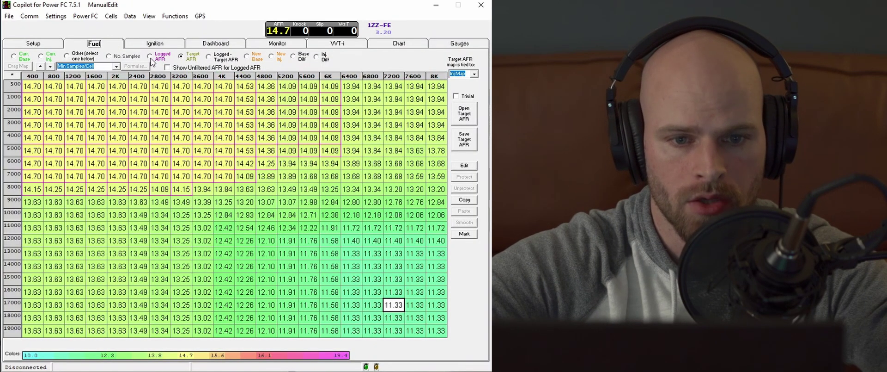
pyautogui.click(67, 56)
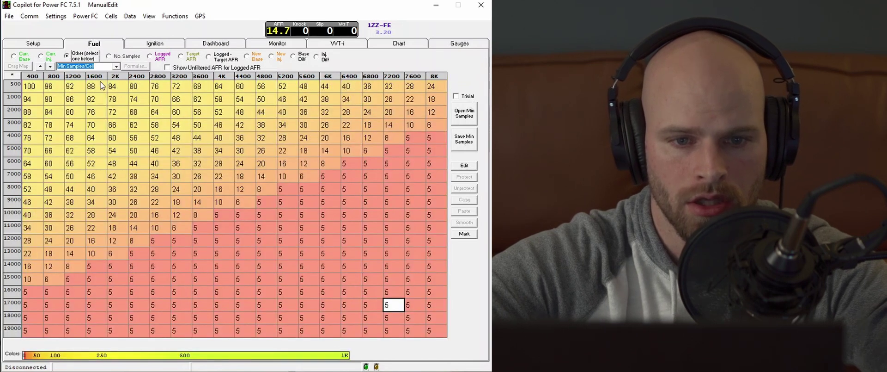
pyautogui.click(105, 86)
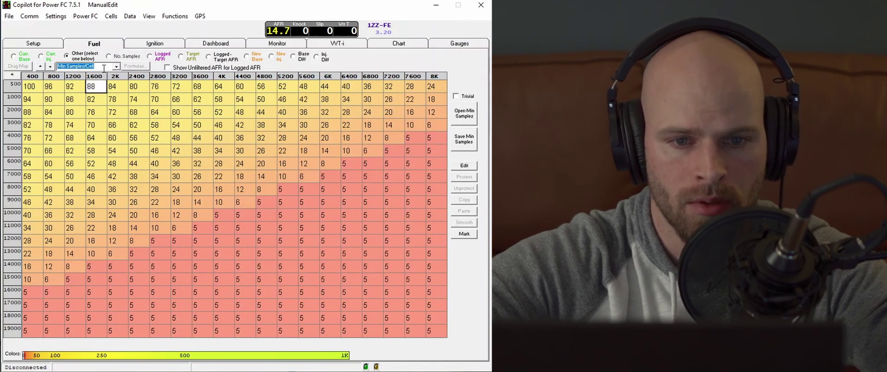
pyautogui.click(145, 126)
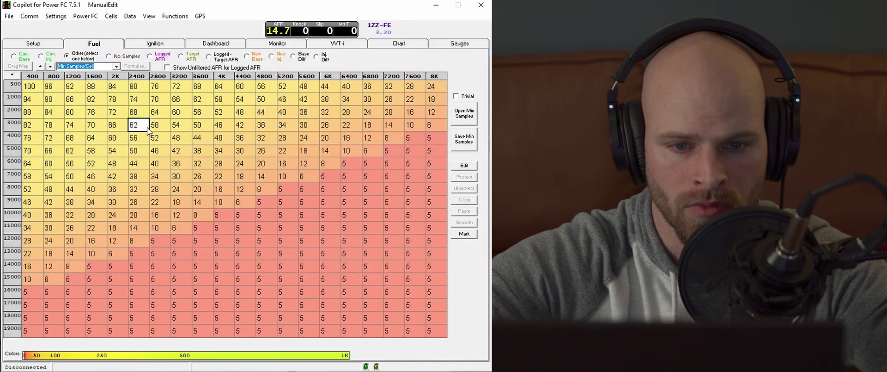
pyautogui.moveTo(39, 91)
pyautogui.mouseDown()
pyautogui.moveTo(231, 135)
pyautogui.moveTo(393, 330)
pyautogui.moveTo(442, 332)
pyautogui.mouseUp()
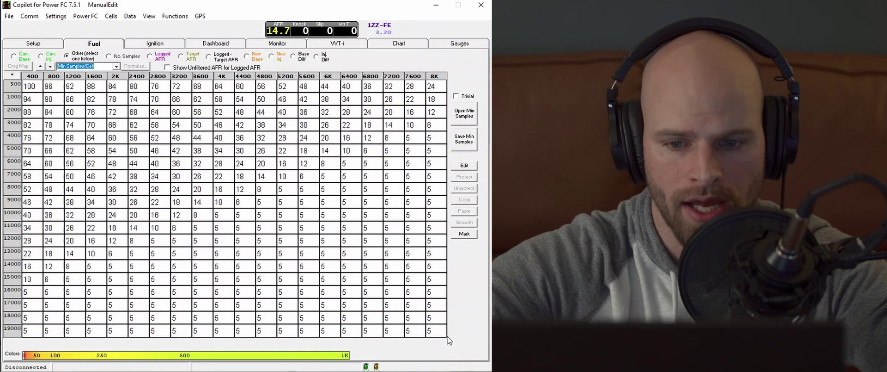
pyautogui.click(437, 330)
# Glance at Setup, then check the high-sample cells up to load 6000, 2800 rpm, ending on 90
pyautogui.moveTo(95, 109)
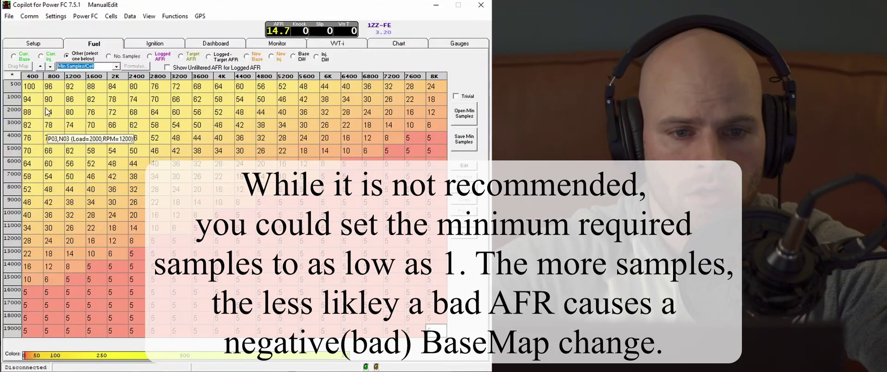
pyautogui.click(51, 44)
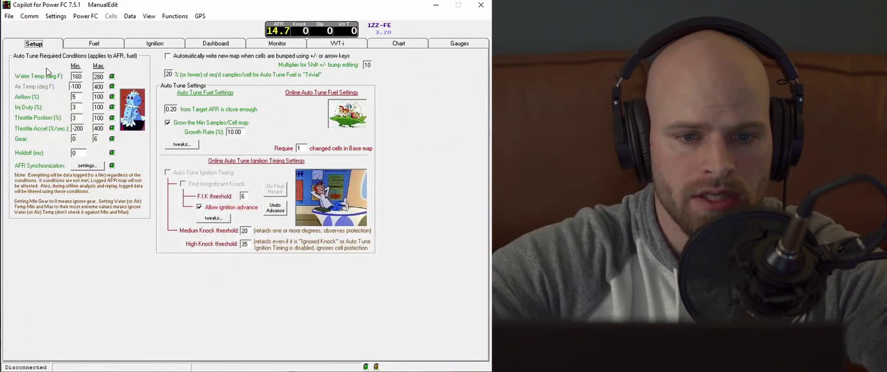
pyautogui.click(101, 45)
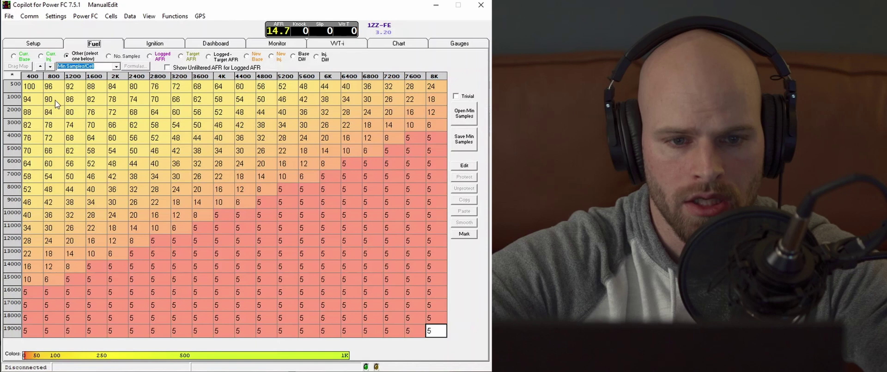
pyautogui.click(75, 102)
pyautogui.click(95, 103)
pyautogui.click(123, 101)
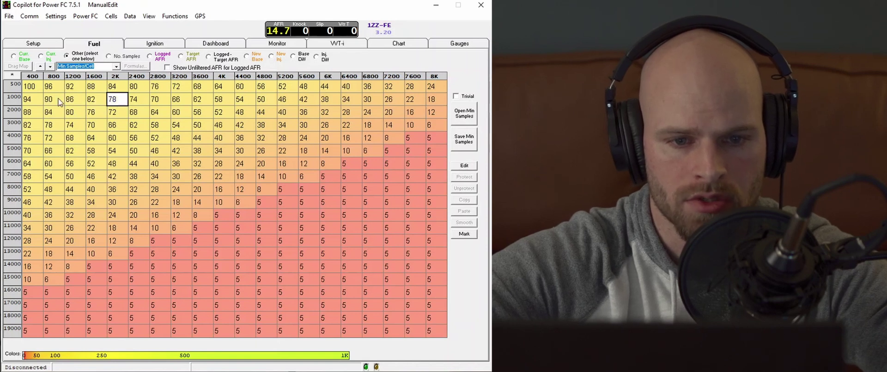
pyautogui.click(60, 100)
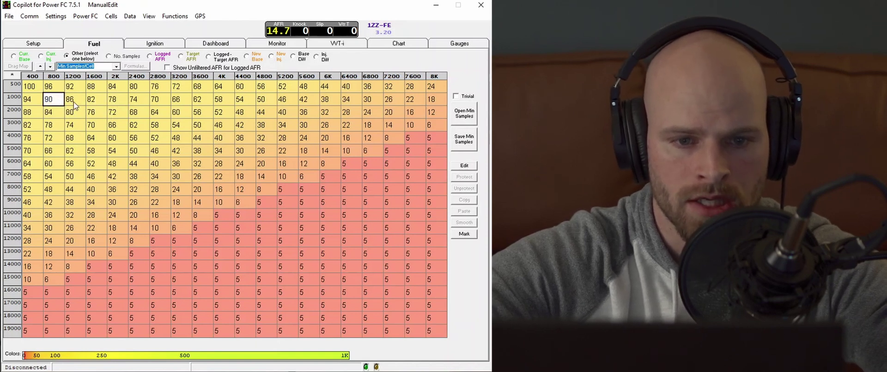
pyautogui.moveTo(29, 86)
pyautogui.mouseDown()
pyautogui.moveTo(85, 137)
pyautogui.moveTo(153, 167)
pyautogui.mouseUp()
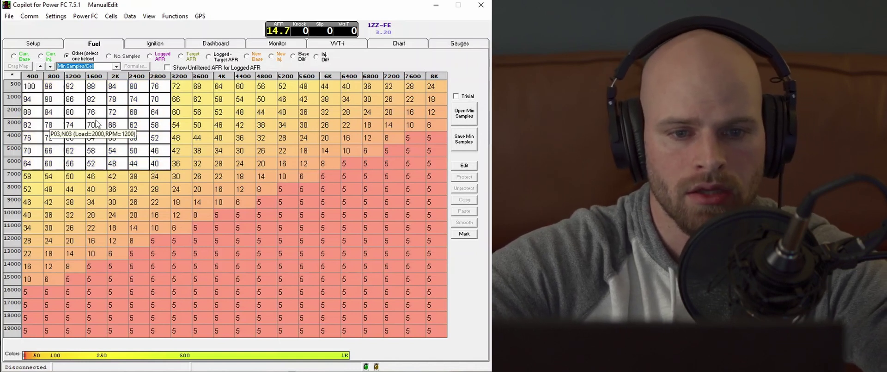
pyautogui.click(59, 100)
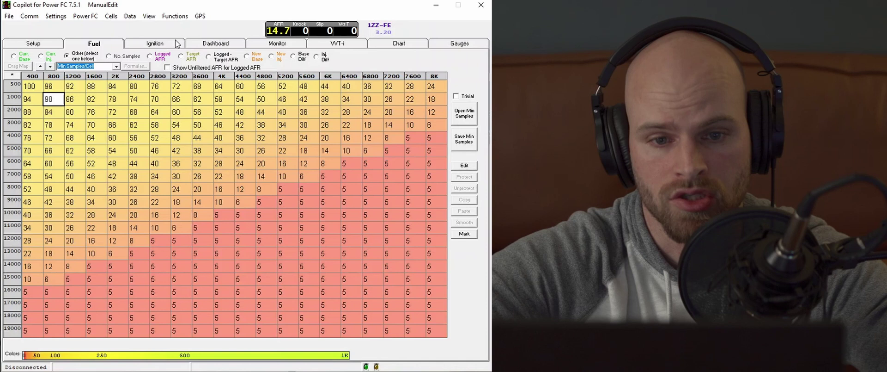
# Pass through the VVT-i and Ignition maps back to the Fuel tab's Target AFR map
pyautogui.click(324, 45)
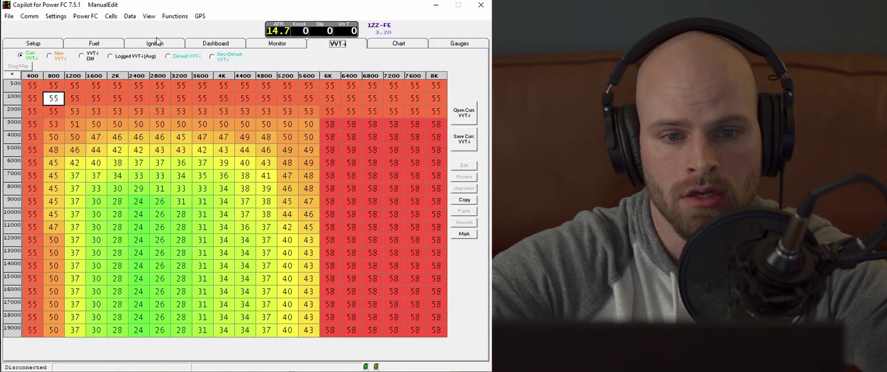
pyautogui.click(157, 43)
pyautogui.click(94, 43)
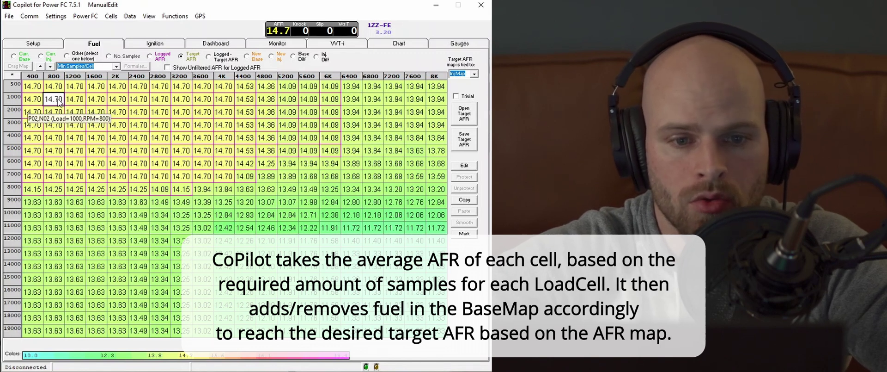
pyautogui.press('Right')
pyautogui.click(66, 56)
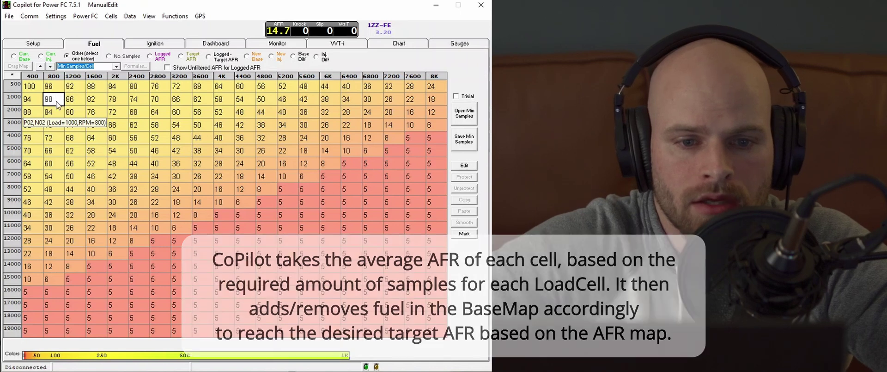
pyautogui.click(309, 254)
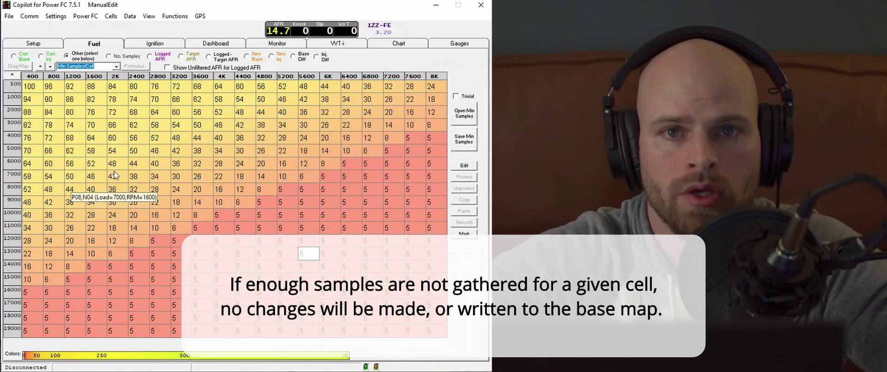
pyautogui.click(74, 163)
pyautogui.click(94, 176)
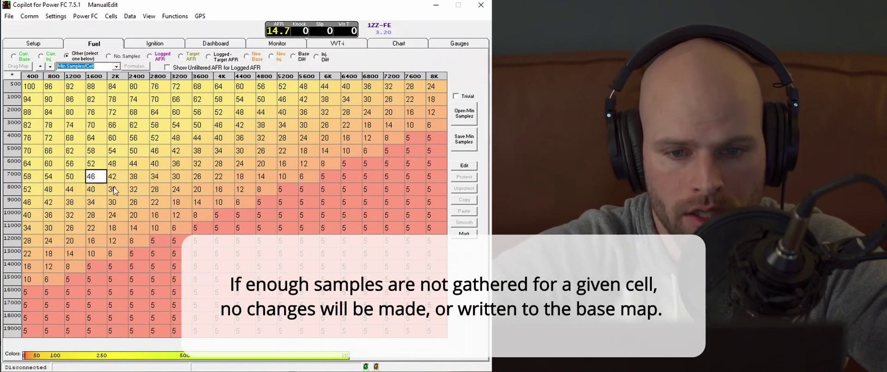
pyautogui.click(159, 202)
pyautogui.click(285, 257)
pyautogui.click(352, 292)
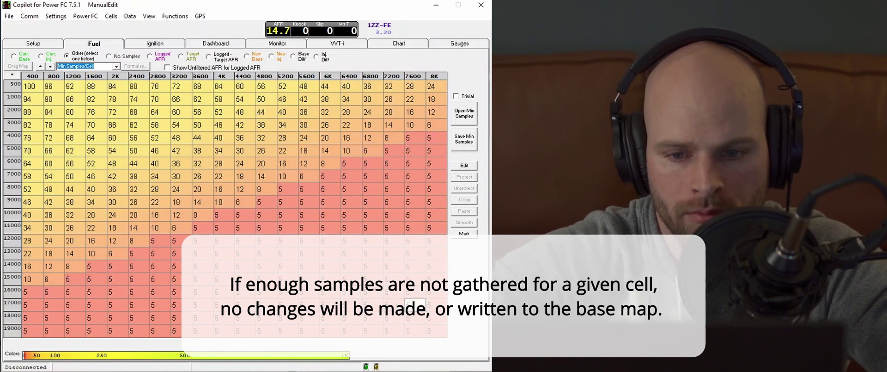
pyautogui.click(377, 303)
pyautogui.click(395, 305)
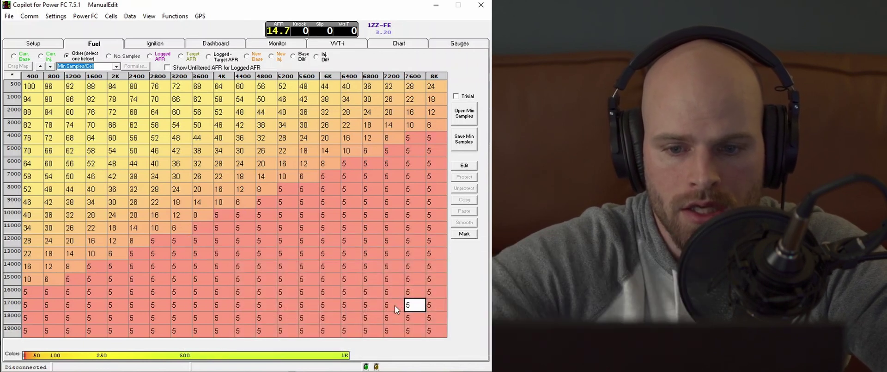
pyautogui.click(378, 296)
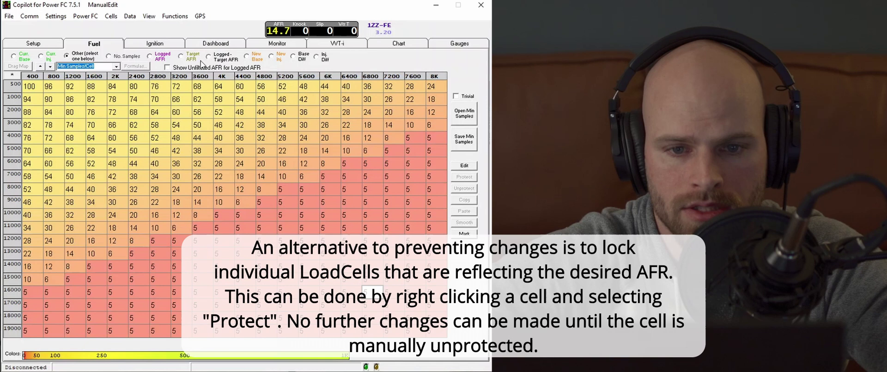
pyautogui.click(213, 60)
pyautogui.click(196, 61)
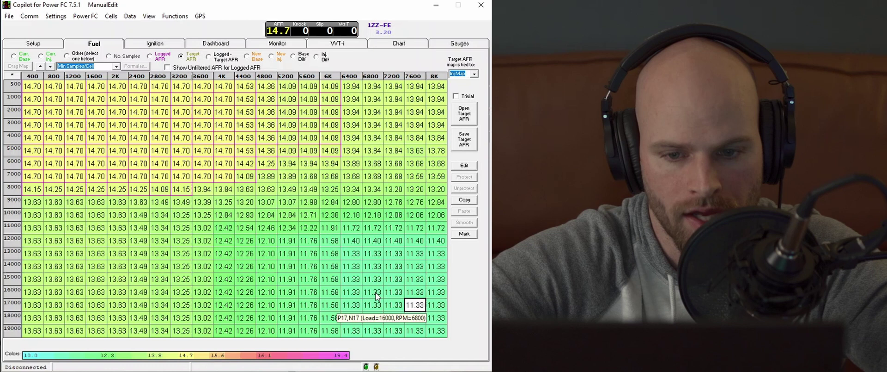
# Check the 11.33 high-load targets, then switch to the Min Samples/Cell map
pyautogui.moveTo(351, 279)
pyautogui.mouseDown()
pyautogui.moveTo(352, 296)
pyautogui.moveTo(422, 310)
pyautogui.mouseUp()
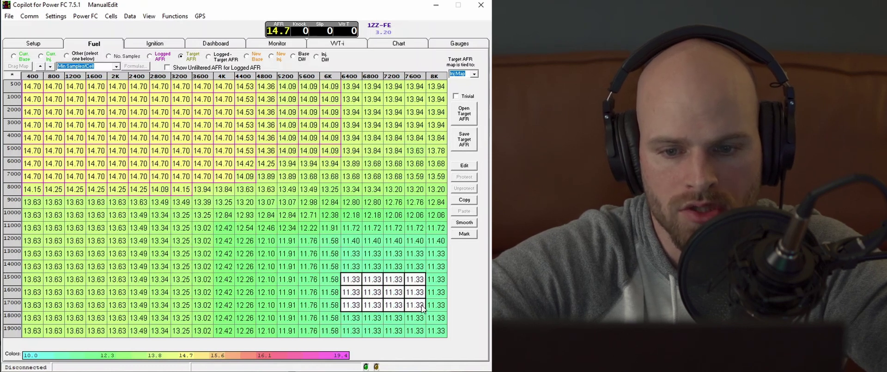
pyautogui.click(422, 309)
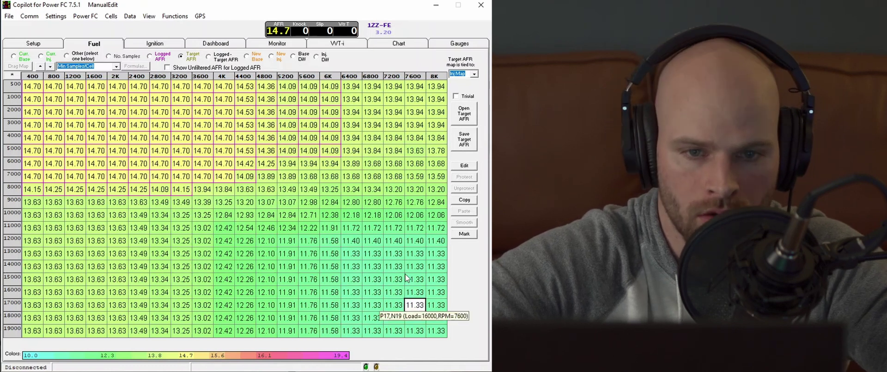
pyautogui.click(126, 56)
pyautogui.click(93, 55)
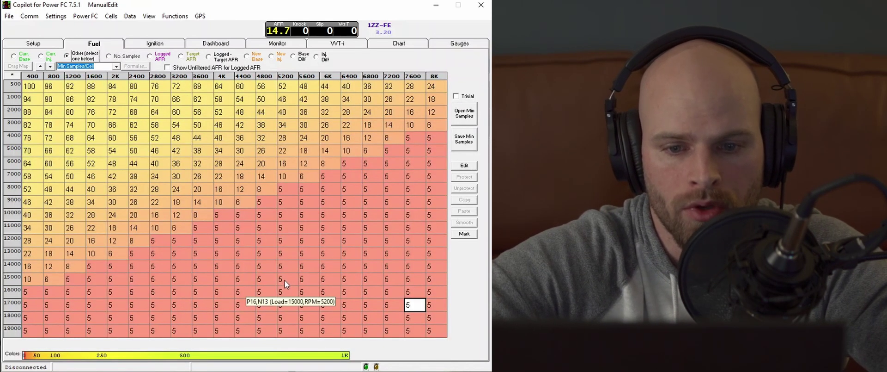
# Inspect the 5-sample cells at load 15000 from 5200 to 7200 rpm
pyautogui.click(285, 280)
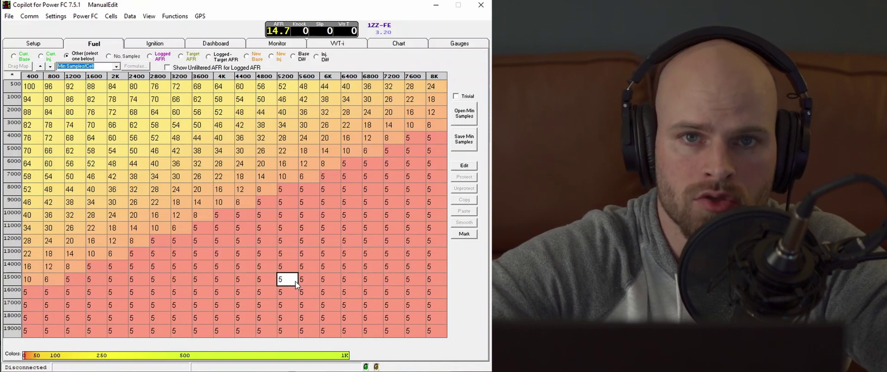
pyautogui.moveTo(299, 283); pyautogui.dragTo(330, 293)
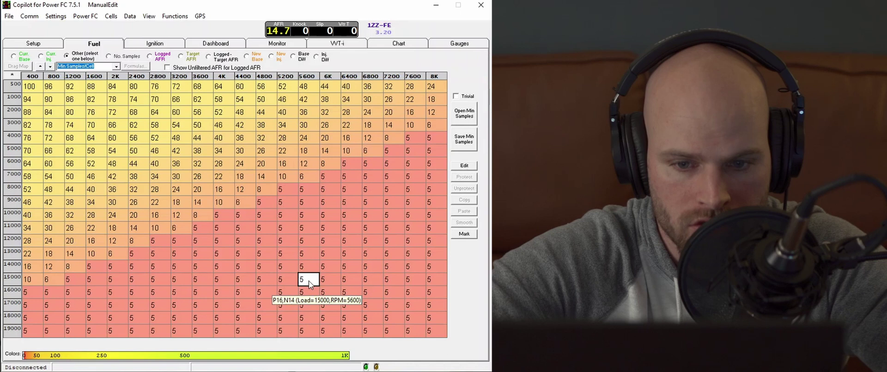
pyautogui.press('Right')
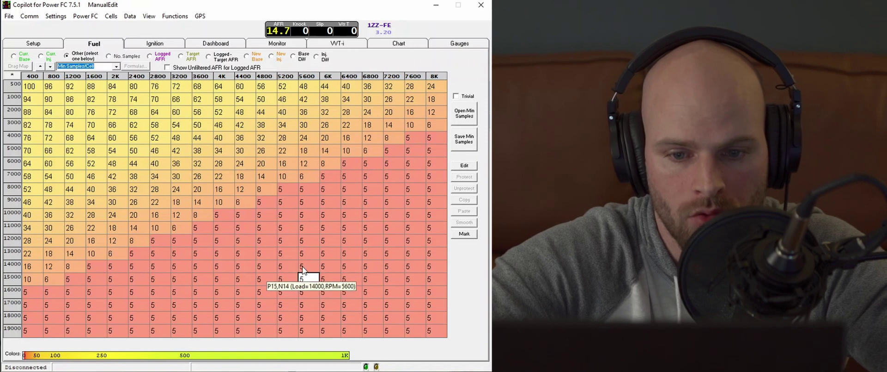
pyautogui.moveTo(299, 267); pyautogui.dragTo(401, 294)
pyautogui.click(314, 281)
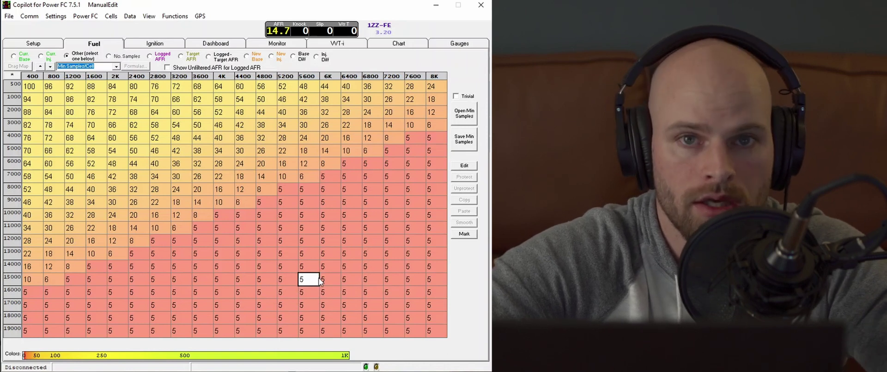
pyautogui.press('Right')
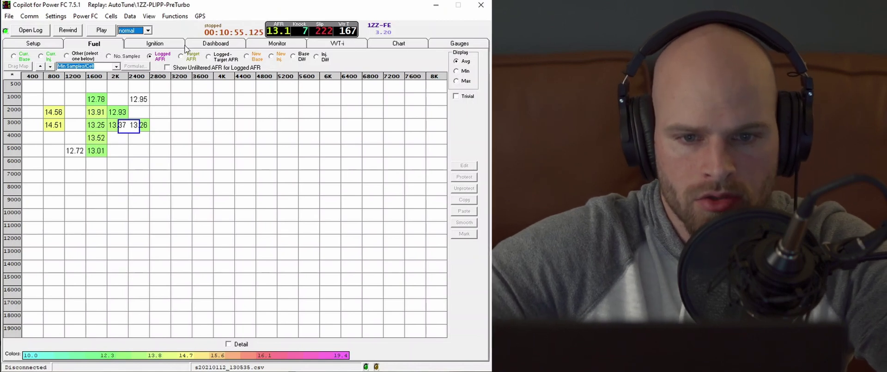
# Start replaying the drive log from the dashboard, then view the logged AFR fuel grid
pyautogui.click(214, 44)
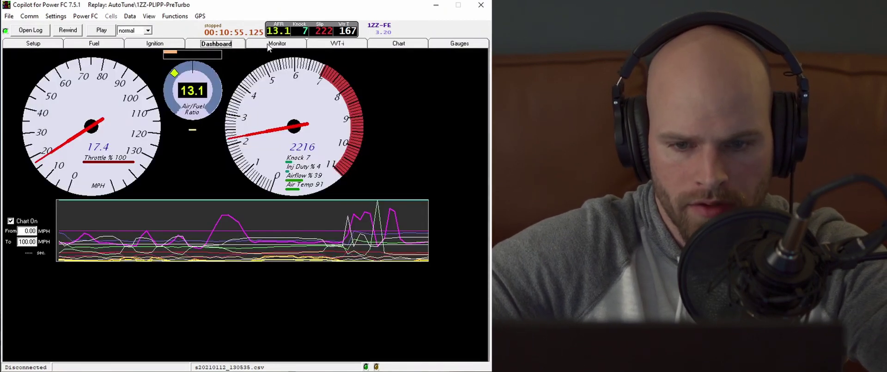
pyautogui.click(113, 32)
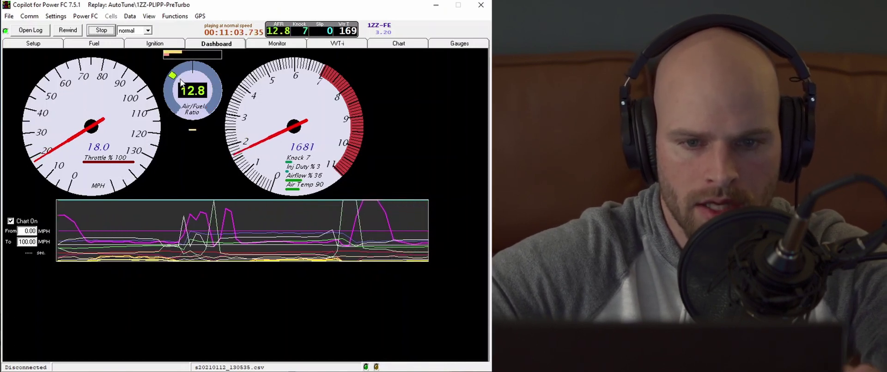
pyautogui.hotkey('ctrl', 'Tab')
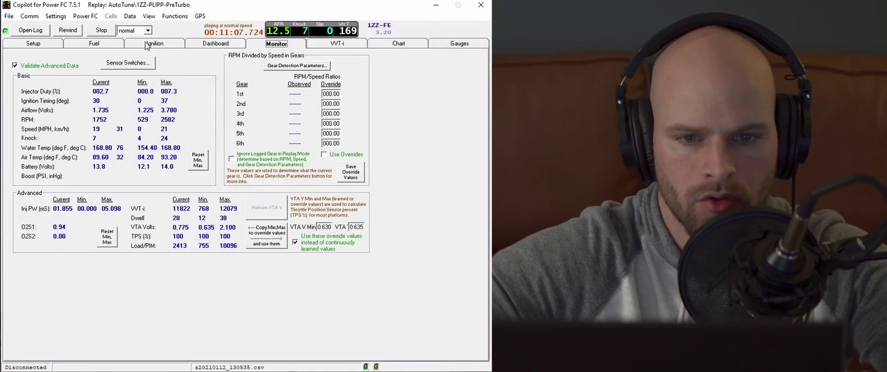
pyautogui.click(107, 43)
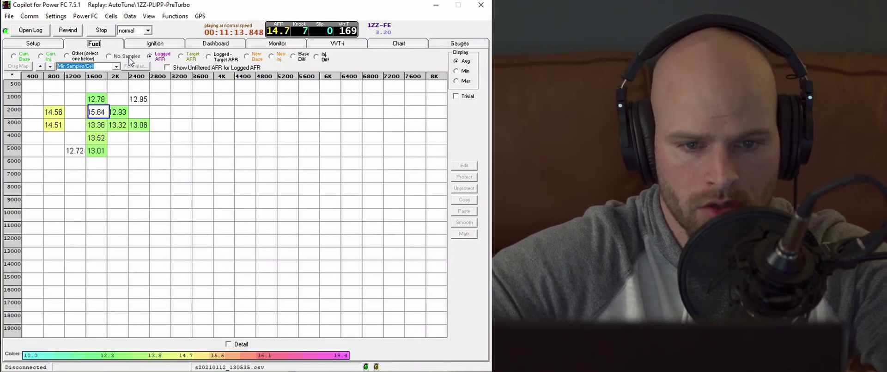
# Compare the per-cell sample counts, logged AFR, Target AFR and new base fuel maps
pyautogui.click(137, 56)
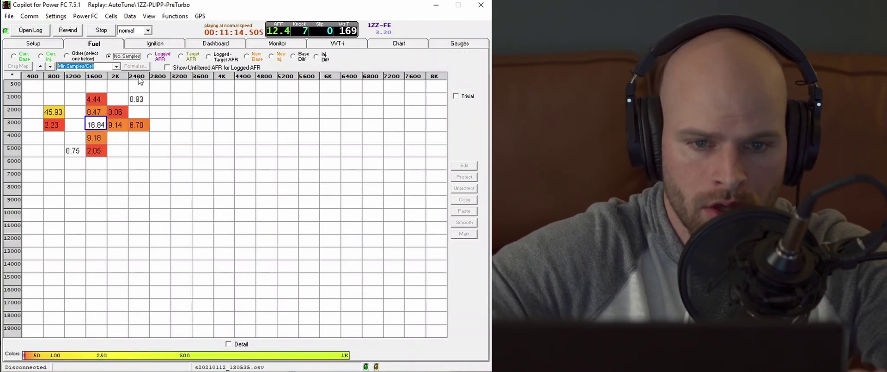
pyautogui.click(159, 56)
pyautogui.click(192, 58)
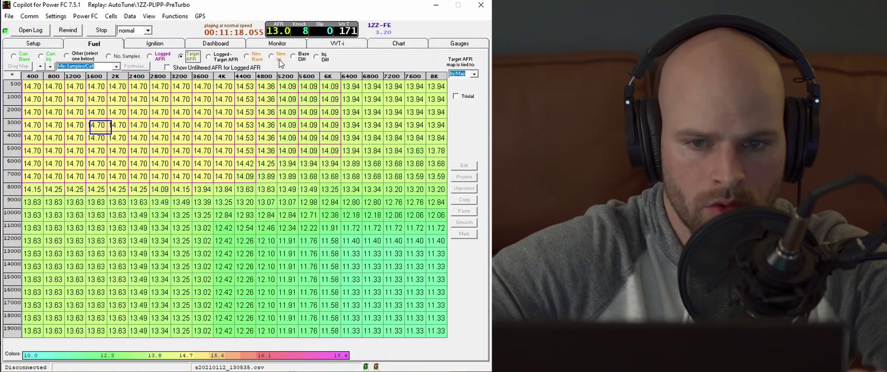
pyautogui.click(255, 58)
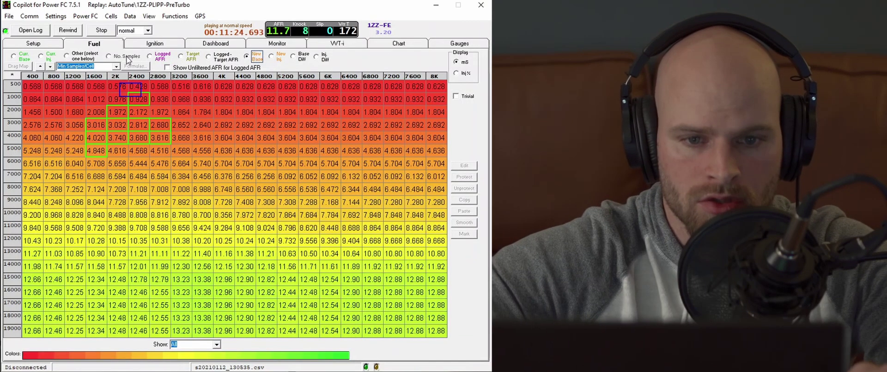
pyautogui.click(109, 56)
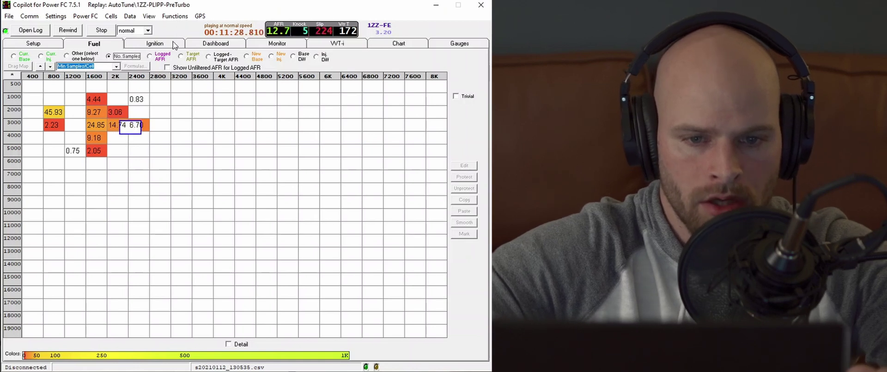
pyautogui.click(162, 54)
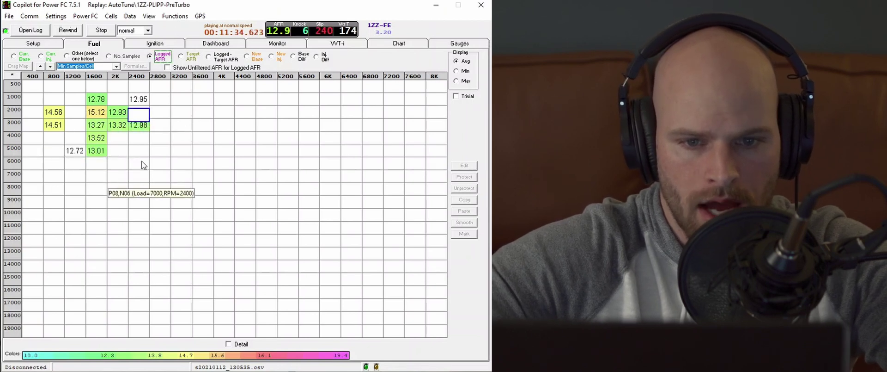
pyautogui.click(180, 56)
pyautogui.click(152, 57)
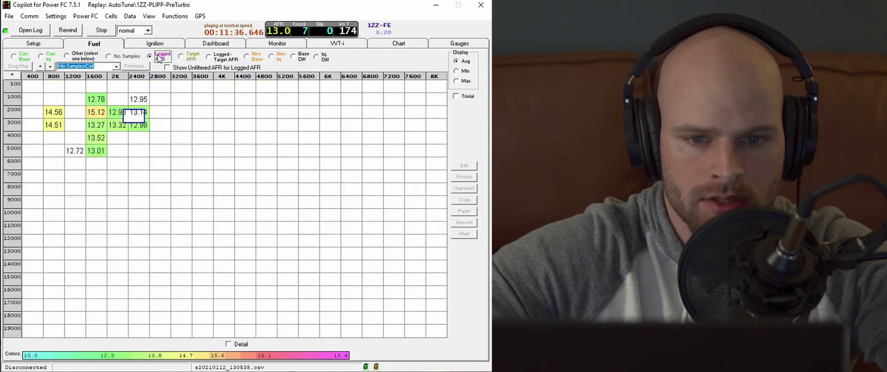
# Check the Min Samples/Cell map against logged AFR and new base, then return to auto-tune Setup
pyautogui.click(117, 56)
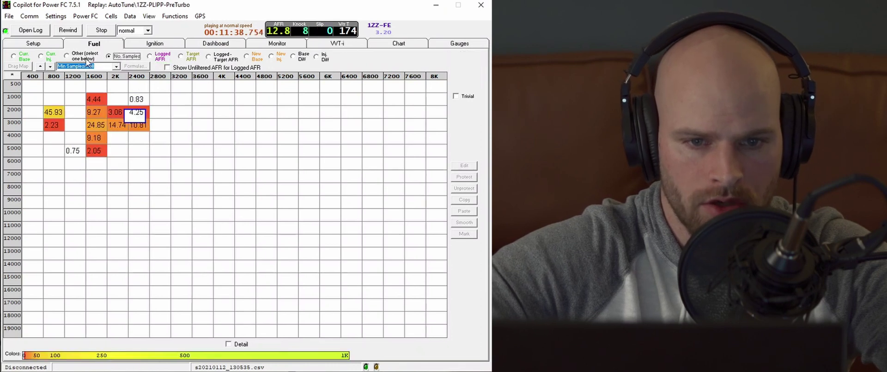
pyautogui.click(66, 55)
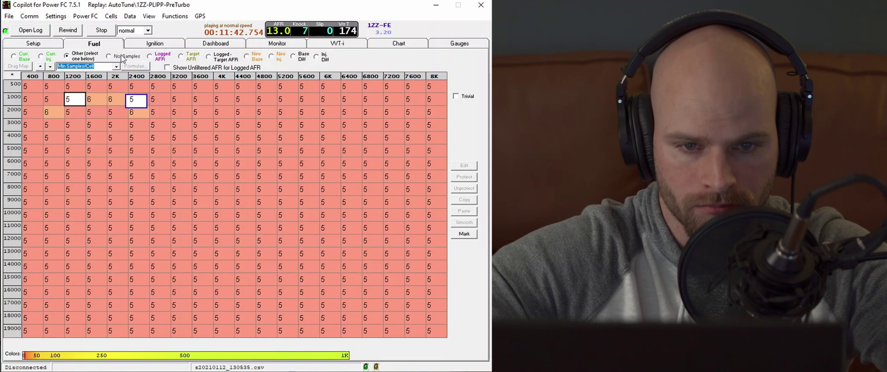
pyautogui.click(152, 57)
pyautogui.click(247, 56)
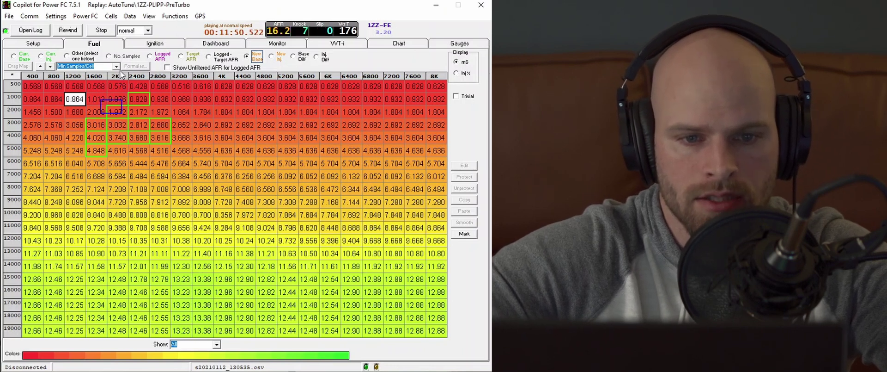
pyautogui.click(30, 45)
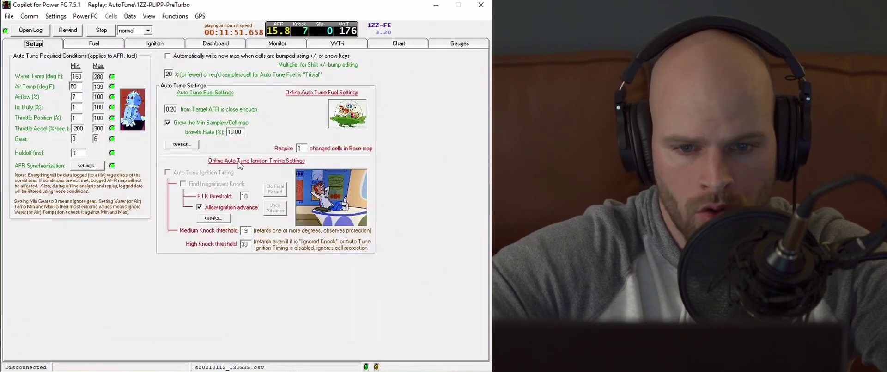
# Set 'Require N changed cells in Base map' to 2
pyautogui.doubleClick(299, 148)
pyautogui.write('2X')
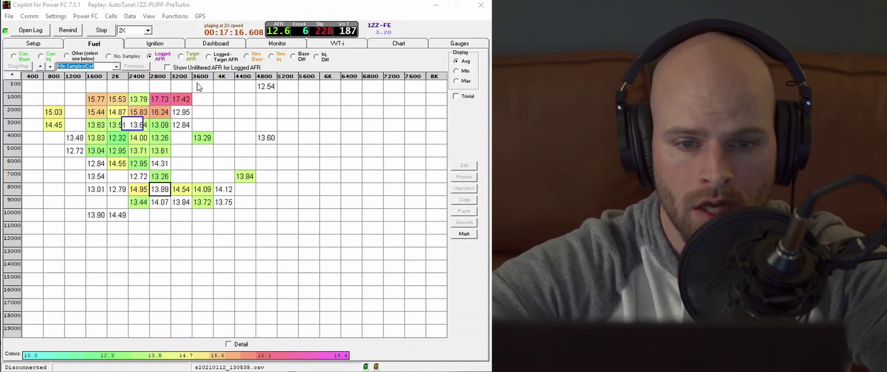
# Compare the new base map, its difference from the original, sample counts and logged AFR values
pyautogui.click(258, 58)
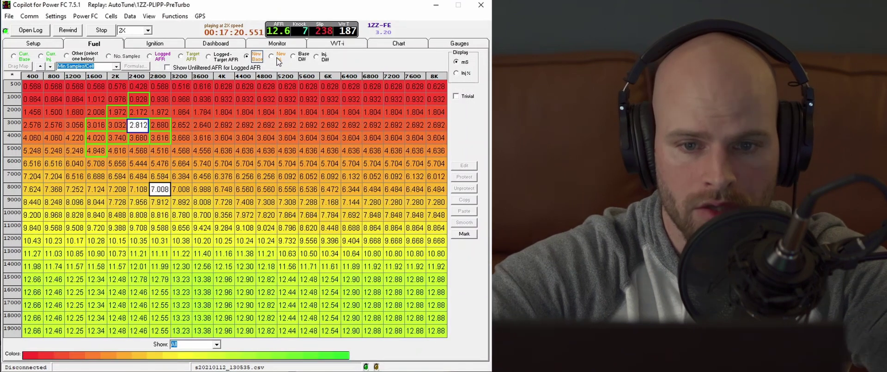
pyautogui.click(294, 60)
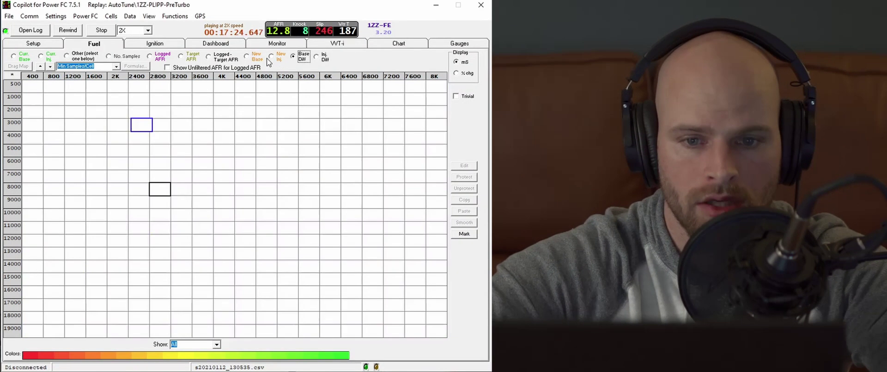
pyautogui.click(250, 58)
pyautogui.click(152, 58)
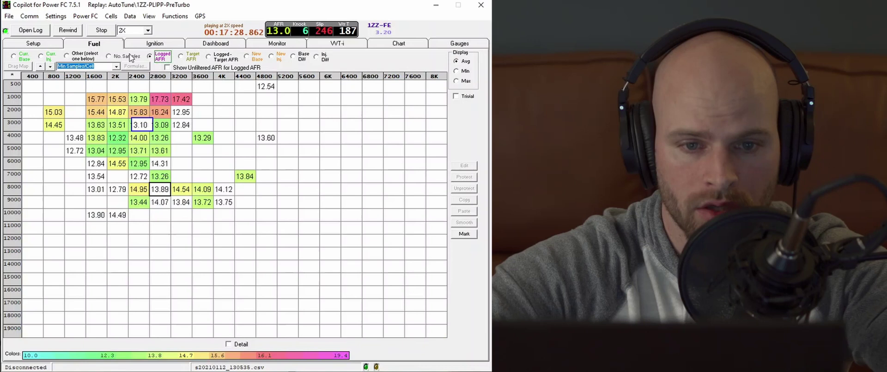
pyautogui.click(133, 57)
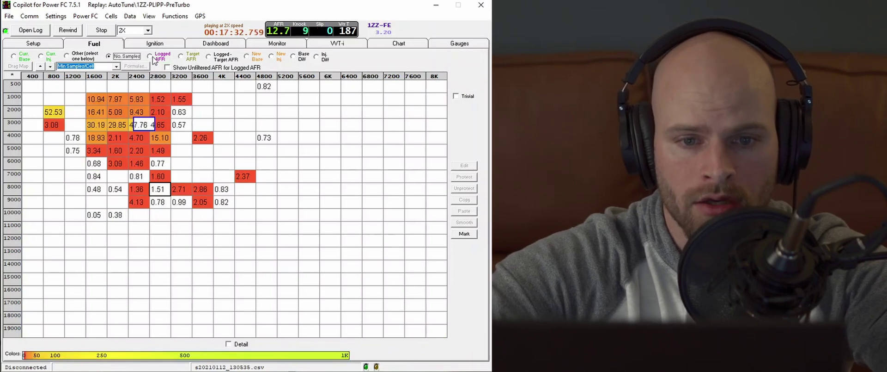
pyautogui.click(152, 59)
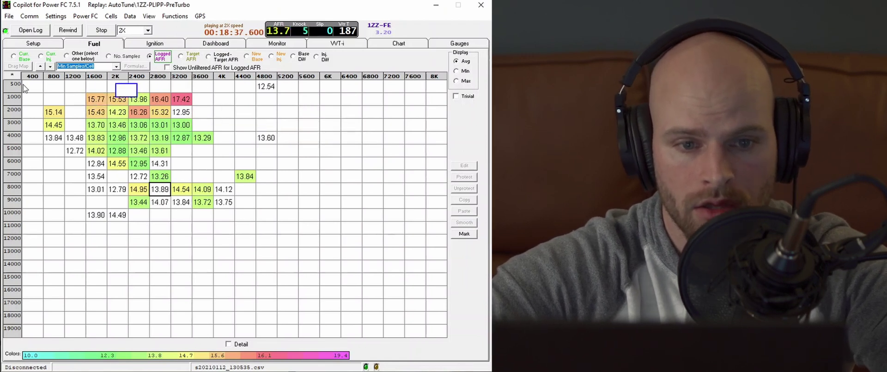
# Select the 400–2800 RPM, 500–7000 load cells and inspect their samples, new base and base difference
pyautogui.moveTo(30, 86); pyautogui.dragTo(175, 176)
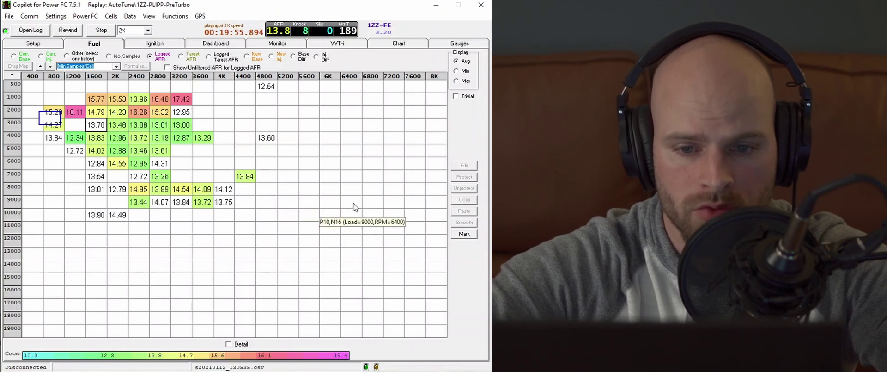
pyautogui.click(329, 231)
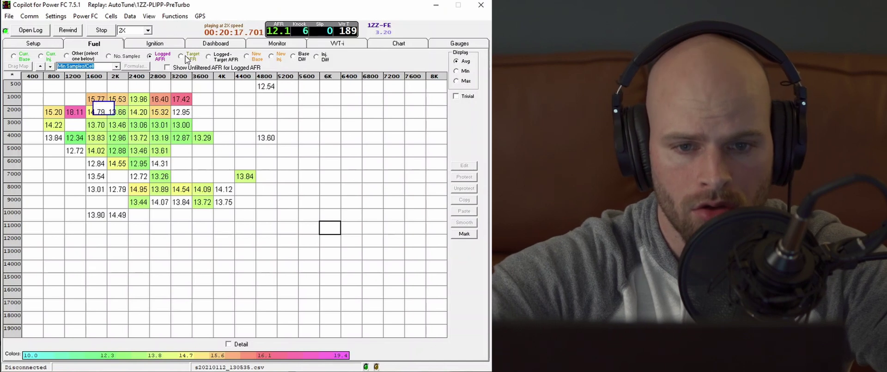
pyautogui.click(124, 56)
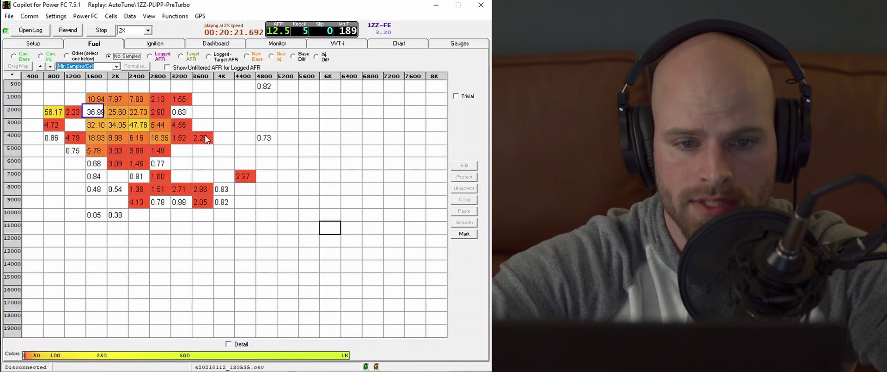
pyautogui.press('Left')
pyautogui.press('Left')
pyautogui.click(247, 56)
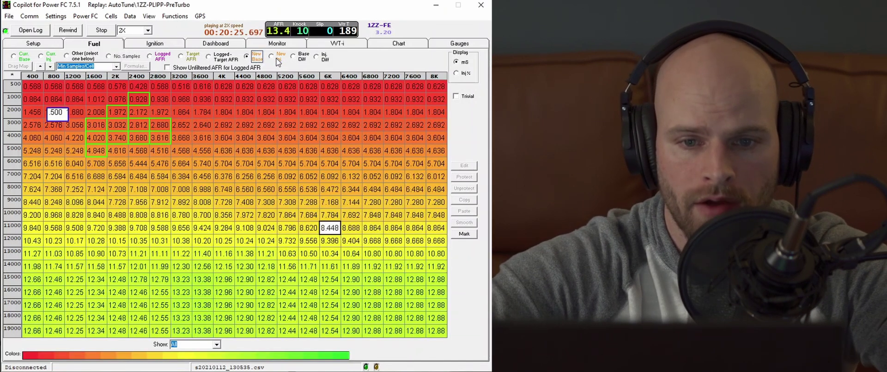
pyautogui.click(292, 56)
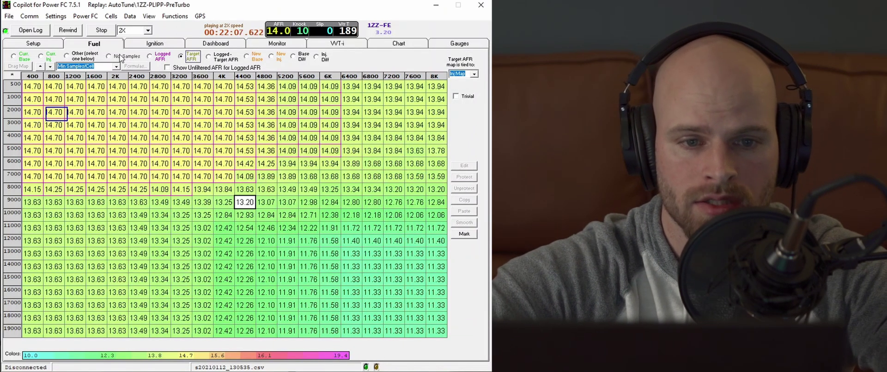
# Recheck auto-tune Setup, then view Fuel sample counts and logged AFR averages (12.34–17.42)
pyautogui.click(28, 45)
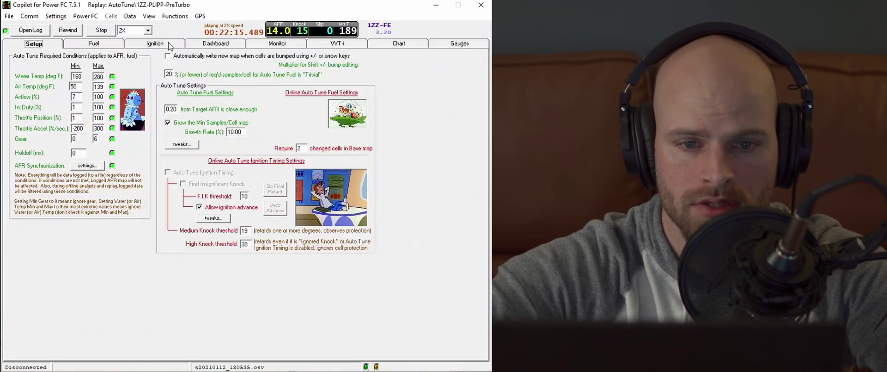
pyautogui.click(107, 43)
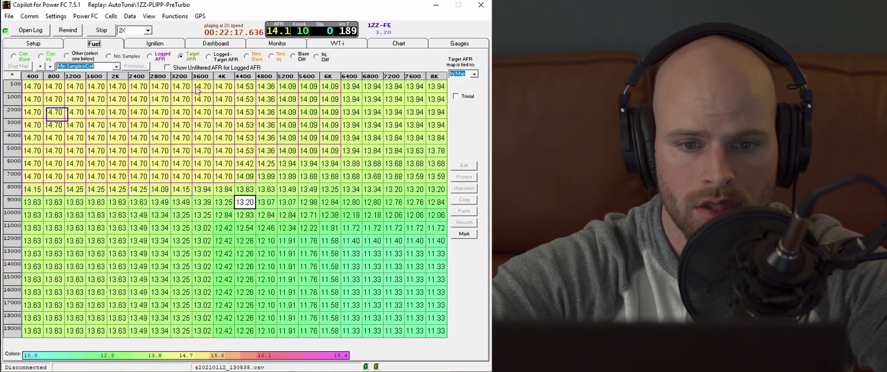
pyautogui.click(125, 56)
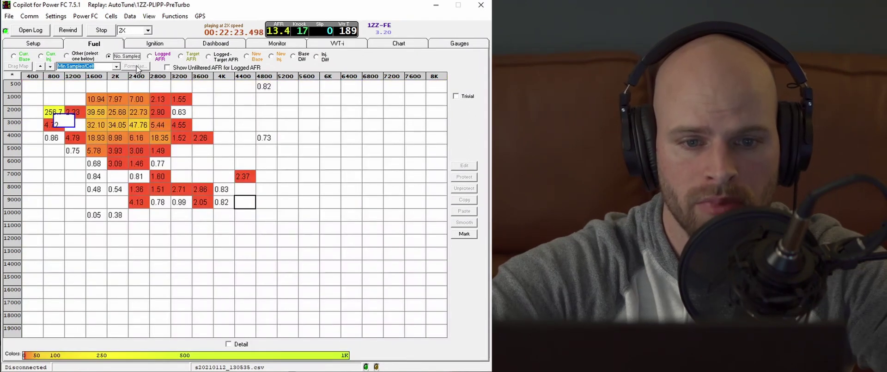
pyautogui.click(159, 57)
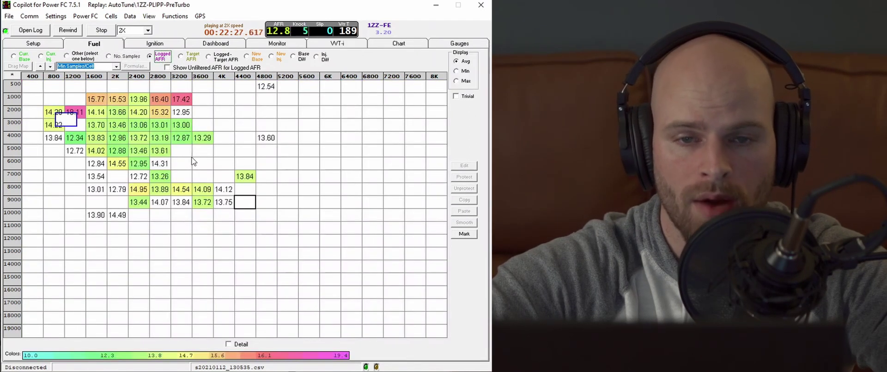